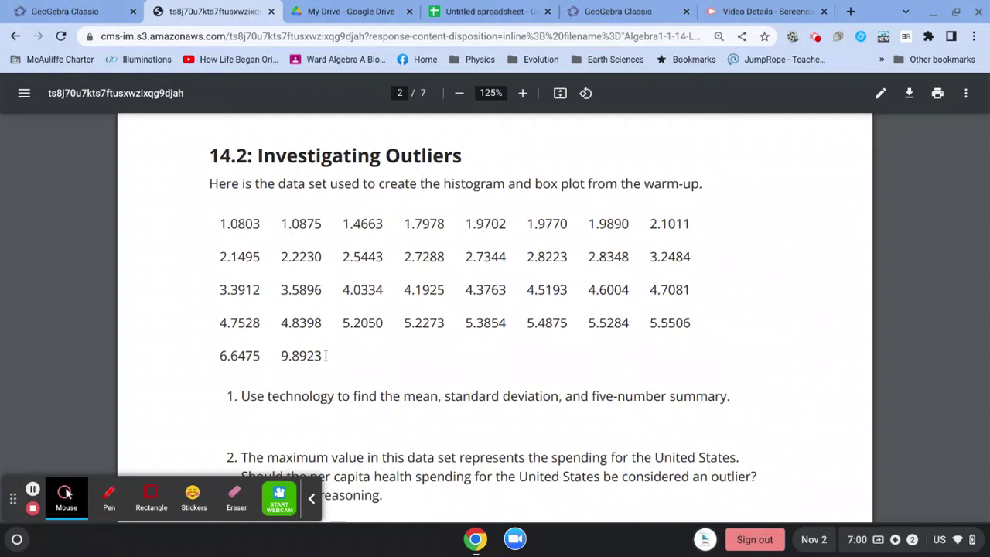
# Paste the outlier data set into the GeoGebra spreadsheet starting at cell A1.
pyautogui.click(92, 17)
pyautogui.click(46, 138)
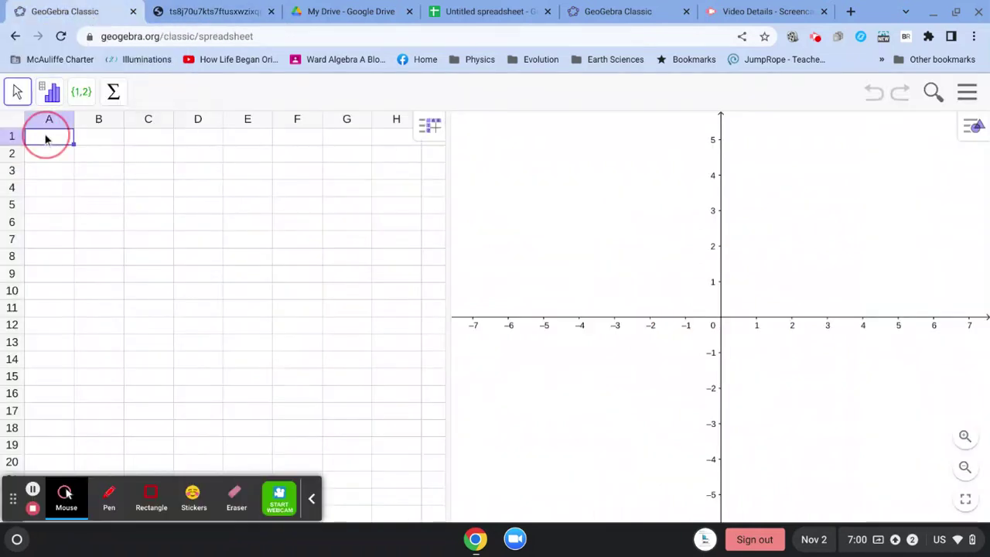
pyautogui.hotkey('ctrl', 'v')
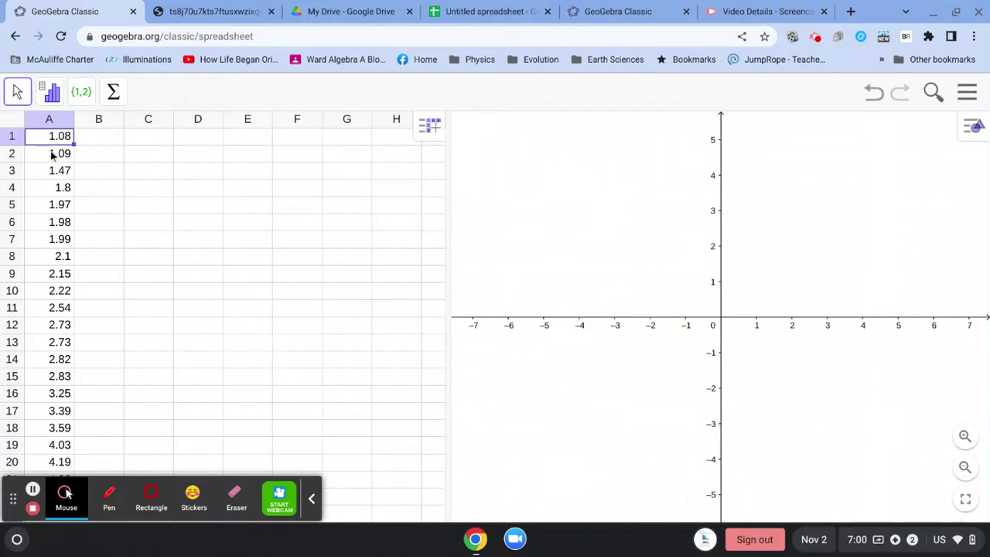
# Check the pasted values, then select all 37 data cells (1.08 to 9.89) in column A.
pyautogui.doubleClick(56, 142)
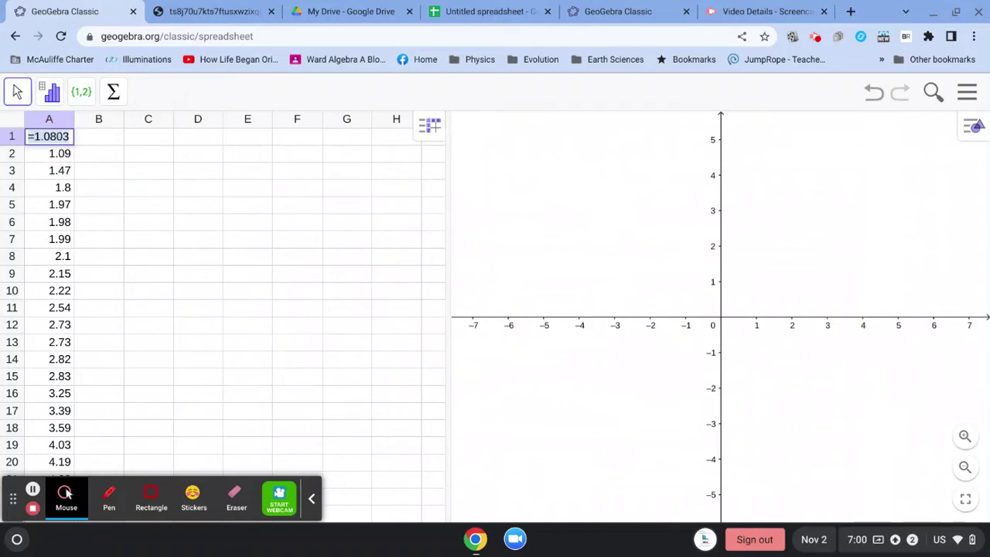
pyautogui.doubleClick(59, 155)
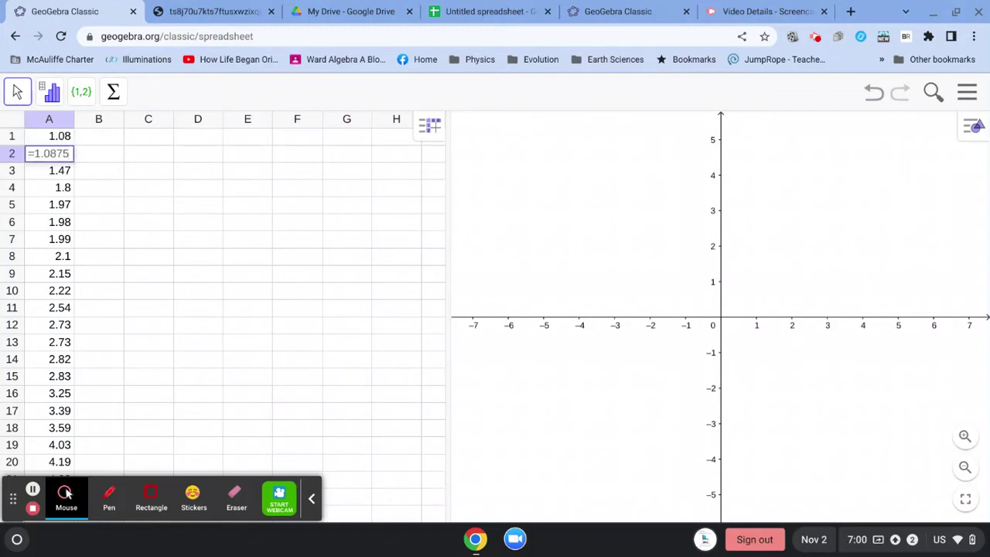
pyautogui.press('Down')
pyautogui.press('Down')
pyautogui.press('Down')
pyautogui.press('Down')
pyautogui.press('Down')
pyautogui.press('Down')
pyautogui.press('Down')
pyautogui.press('Down')
pyautogui.press('Down')
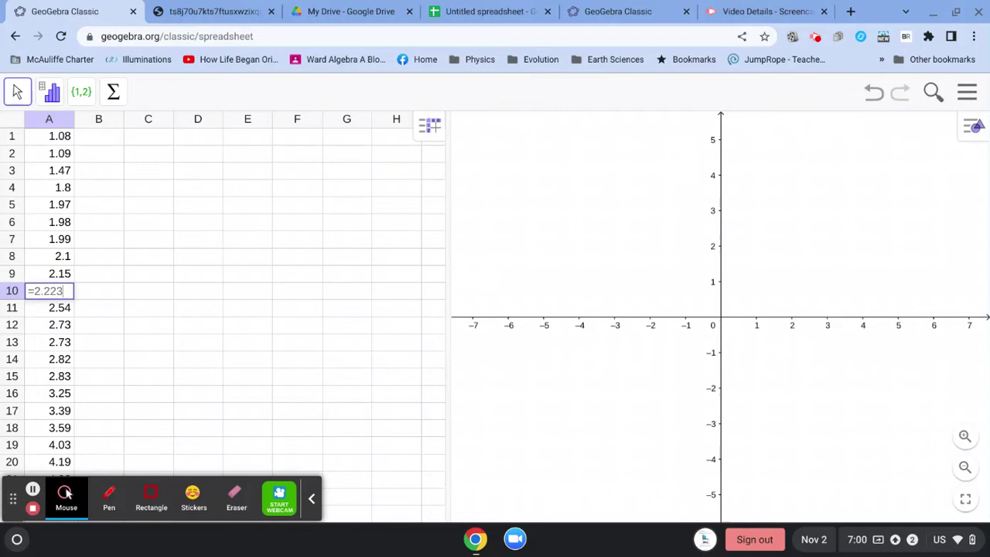
pyautogui.click(107, 141)
pyautogui.moveTo(68, 141); pyautogui.dragTo(61, 445)
pyautogui.moveTo(66, 490); pyautogui.dragTo(62, 412)
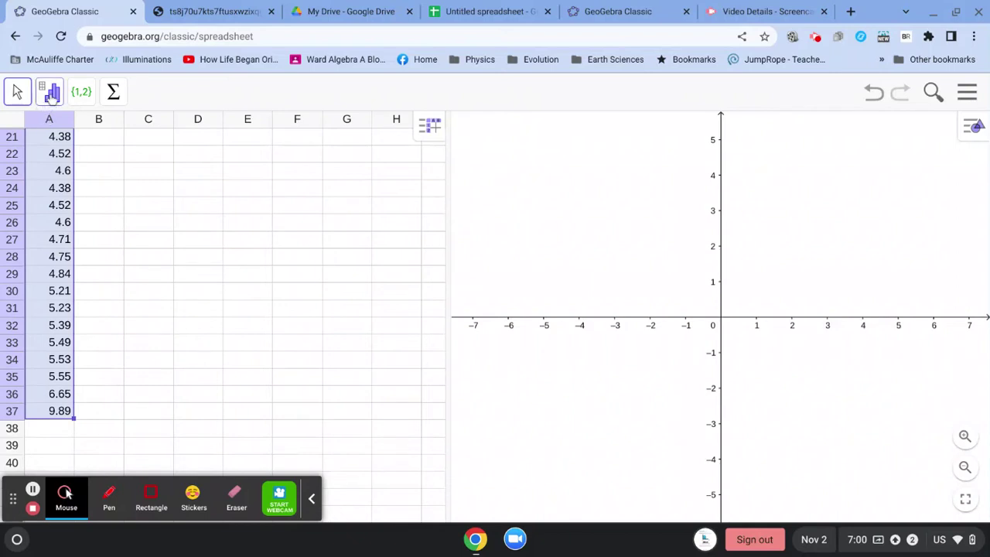
# Run One Variable Analysis and show the statistics table with mean 3.7886, σ 1.7643 and median 4.0334.
pyautogui.click(52, 92)
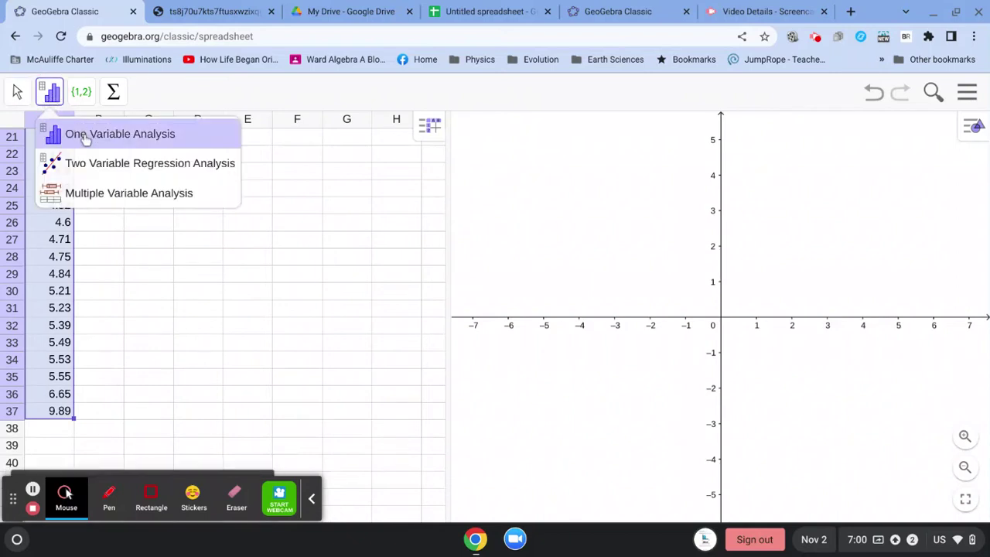
pyautogui.click(85, 136)
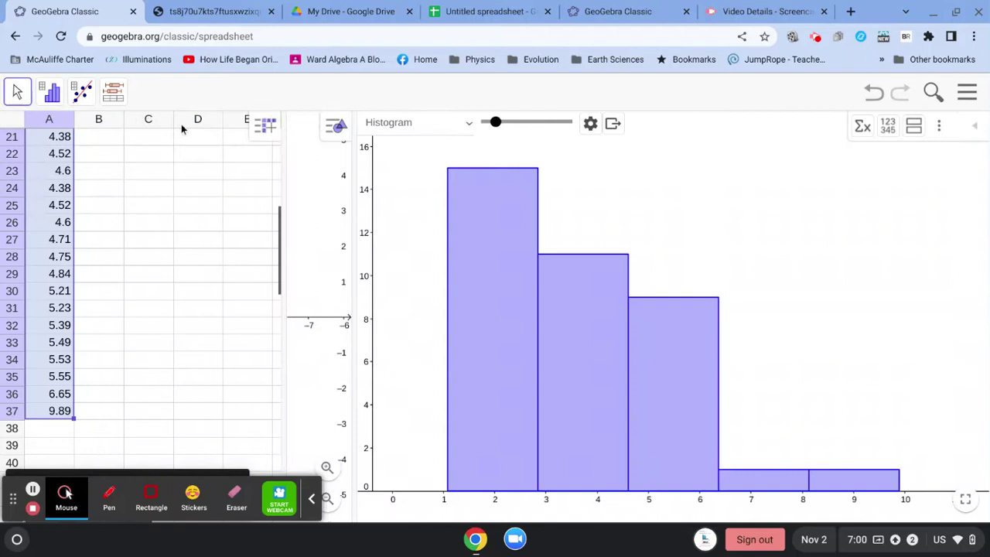
pyautogui.click(863, 128)
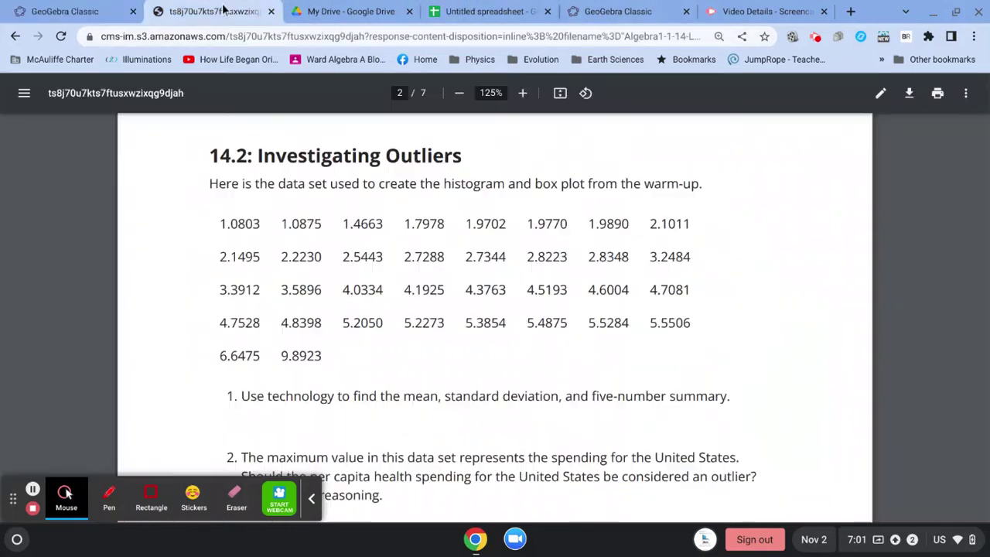
# Read worksheet question 2 on whether the 9.8923 United States maximum is an outlier.
pyautogui.click(213, 11)
pyautogui.scroll(-2, 382, 416)
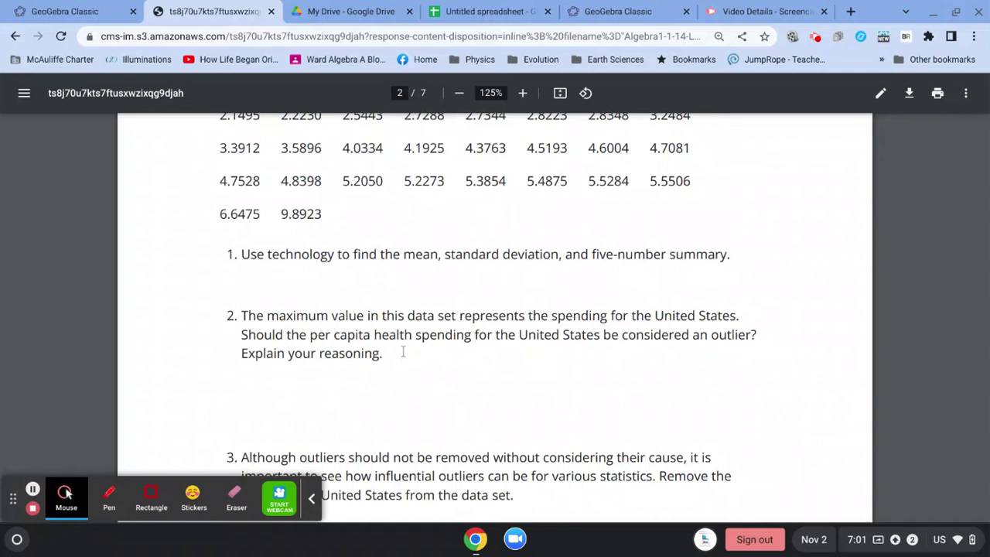
pyautogui.click(75, 12)
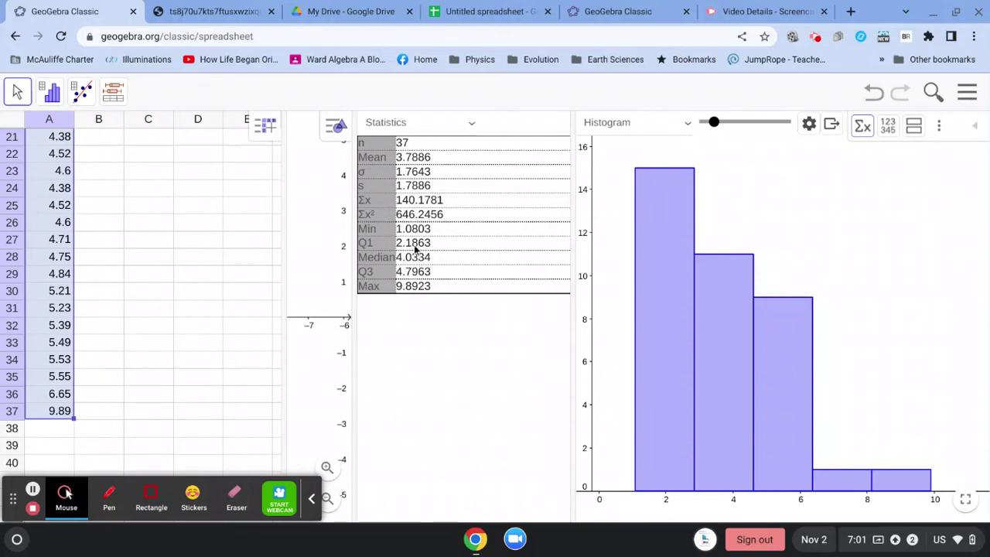
# Review the Google Sheets Q3, Q1, IQR and fence formulas: upper fence 8.707805, lower fence -1.722875.
pyautogui.click(477, 13)
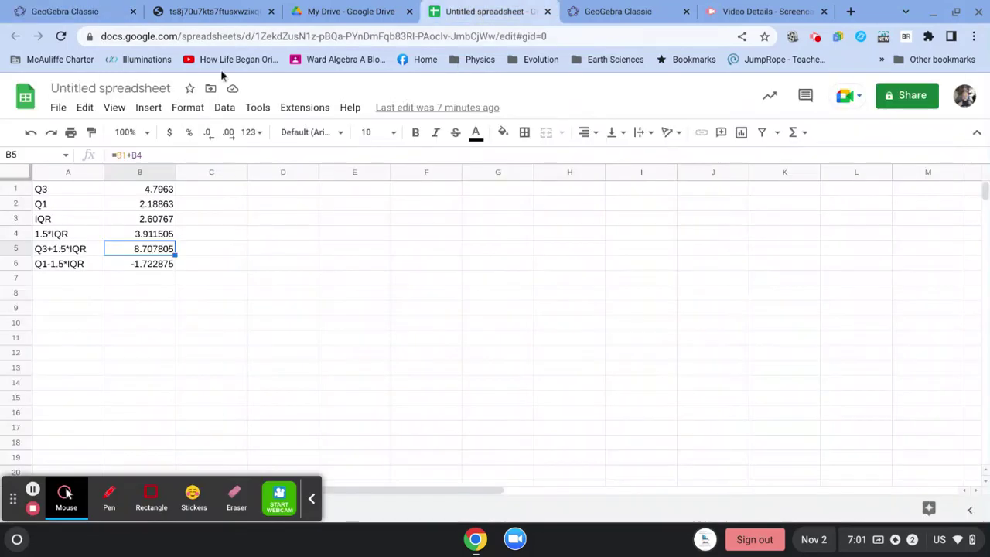
pyautogui.click(159, 192)
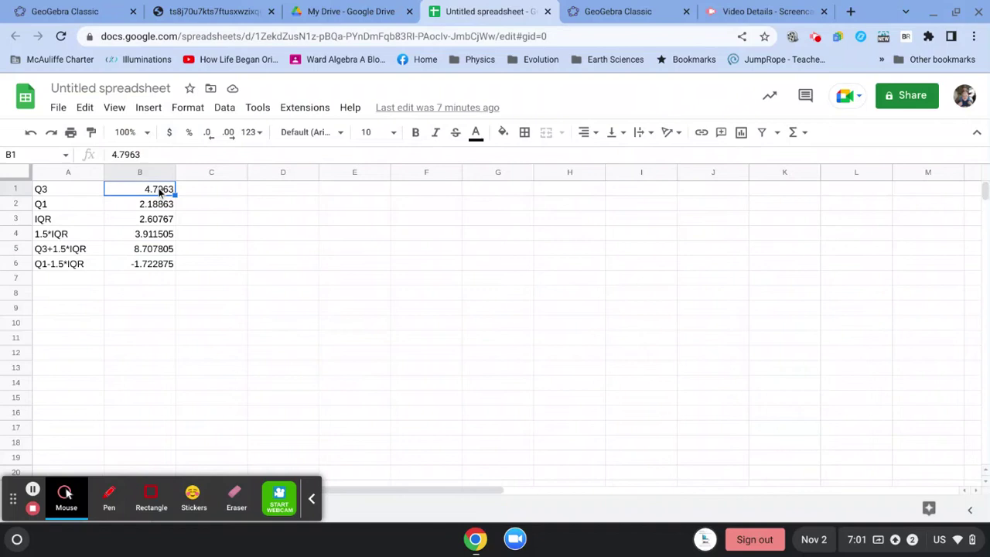
pyautogui.press('Down')
pyautogui.press('Down')
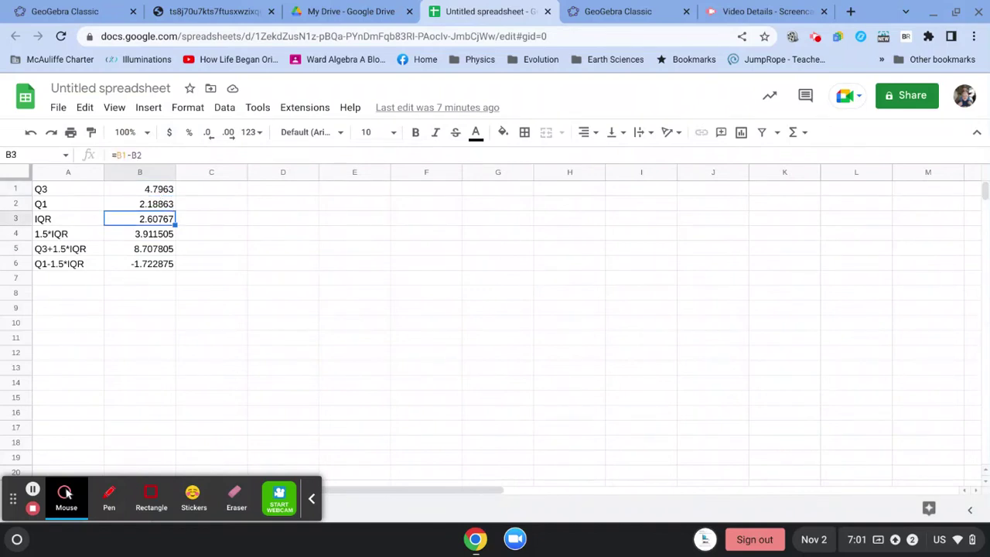
pyautogui.press('Down')
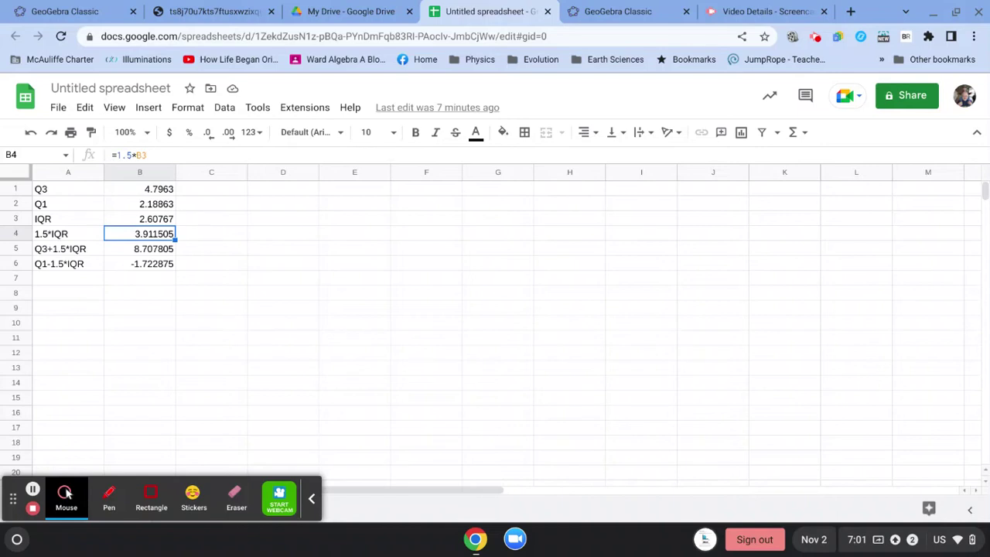
pyautogui.press('Down')
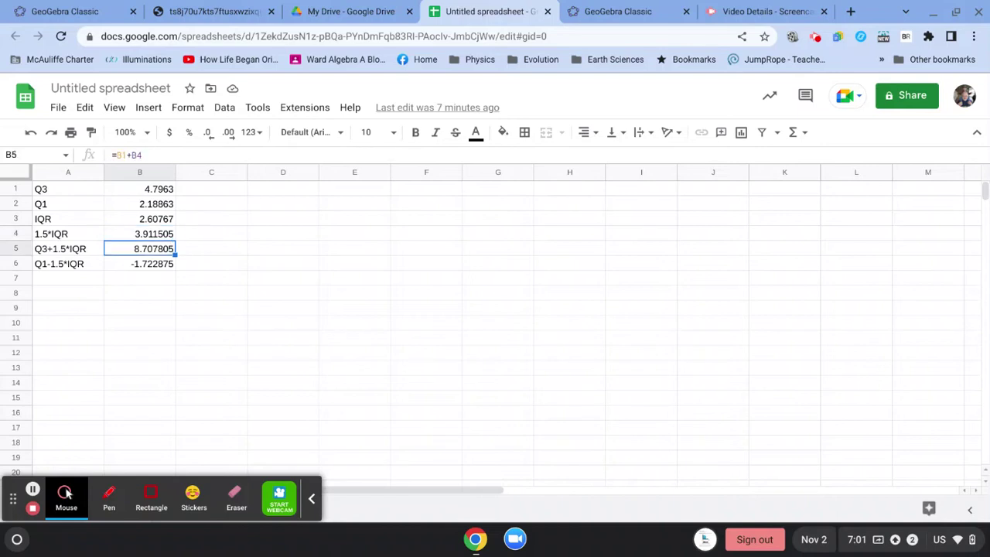
pyautogui.press('Left')
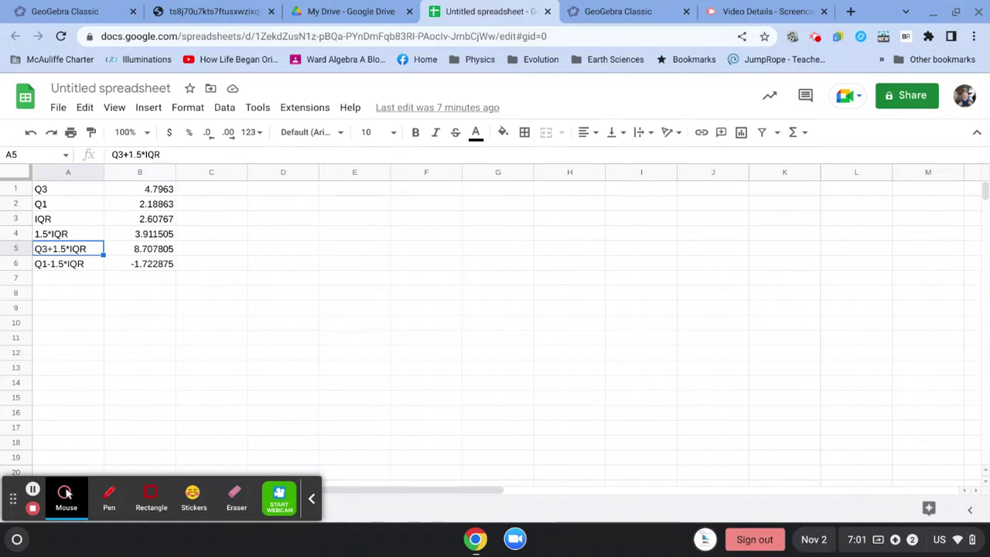
pyautogui.press('Right')
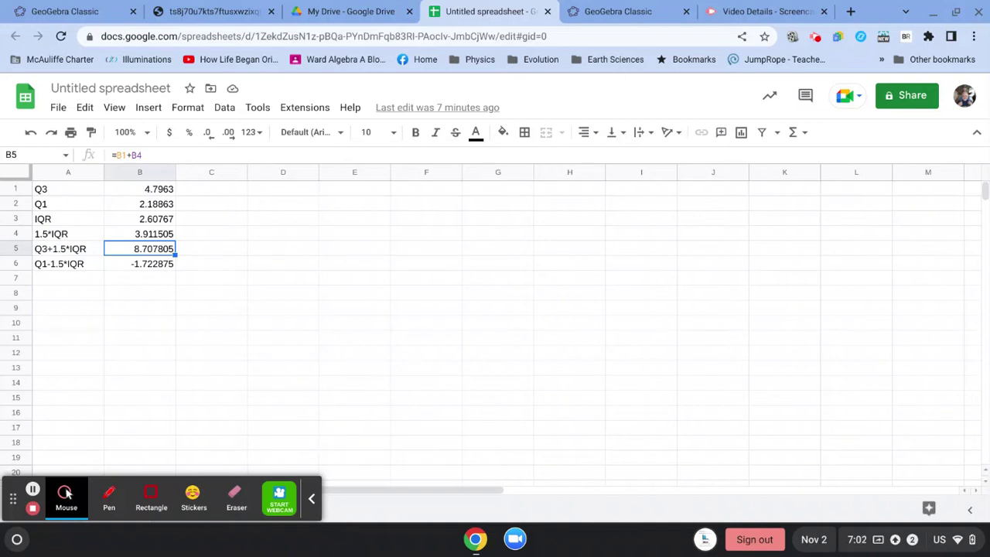
# Scroll the worksheet PDF to question 3 on removing the United States value and recalculating.
pyautogui.click(194, 14)
pyautogui.scroll(-3, 304, 431)
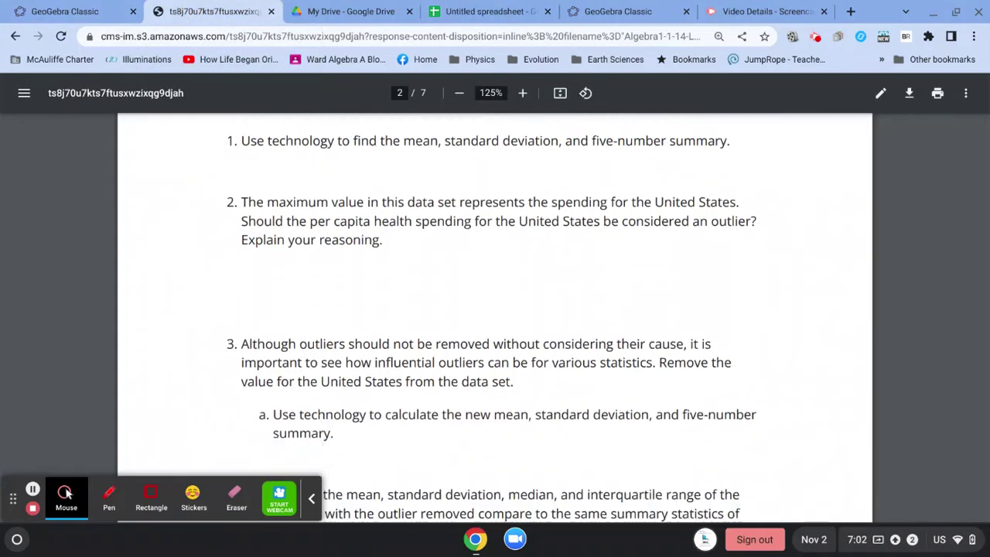
pyautogui.scroll(-4, 403, 258)
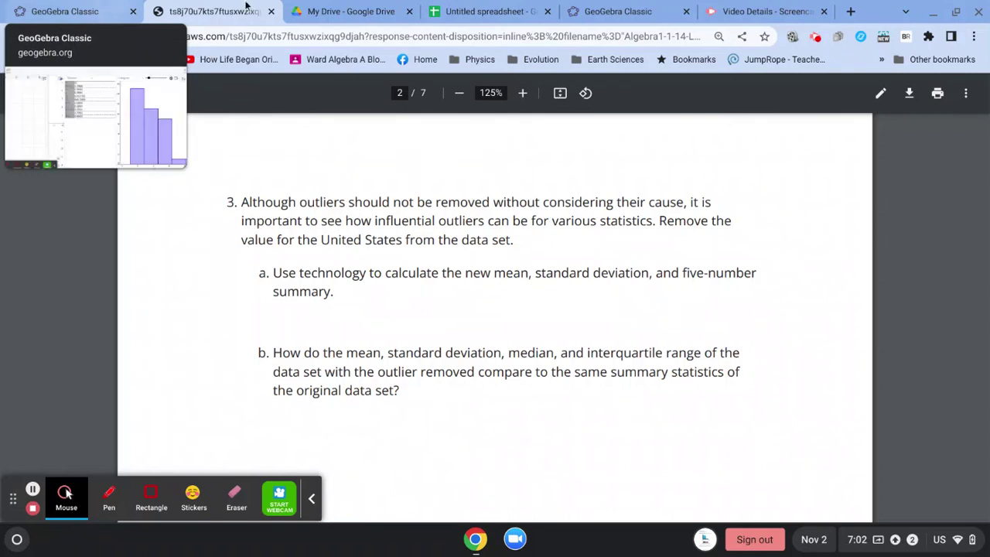
# Paste the data into the second GeoGebra workspace and select A1:A36, excluding the 9.89 maximum.
pyautogui.click(634, 15)
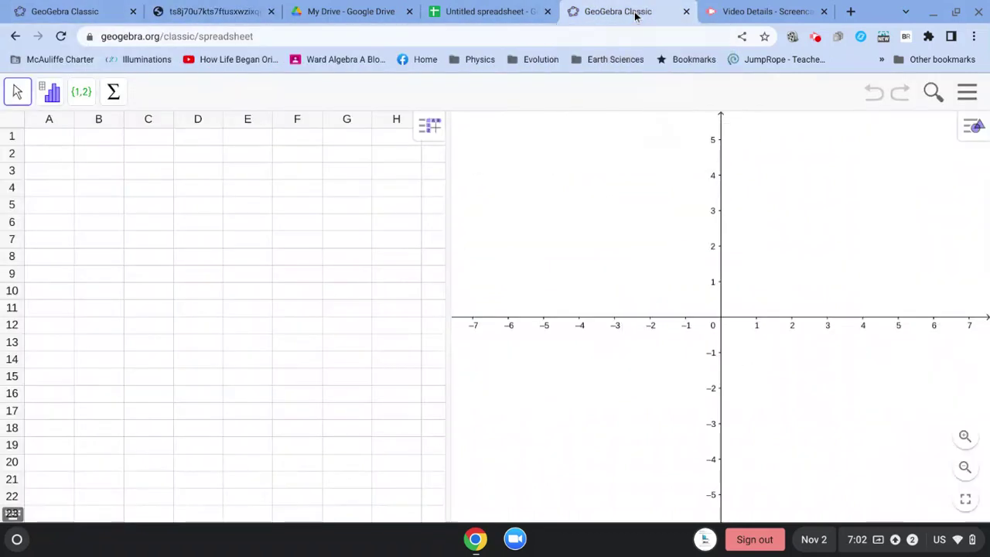
pyautogui.click(54, 142)
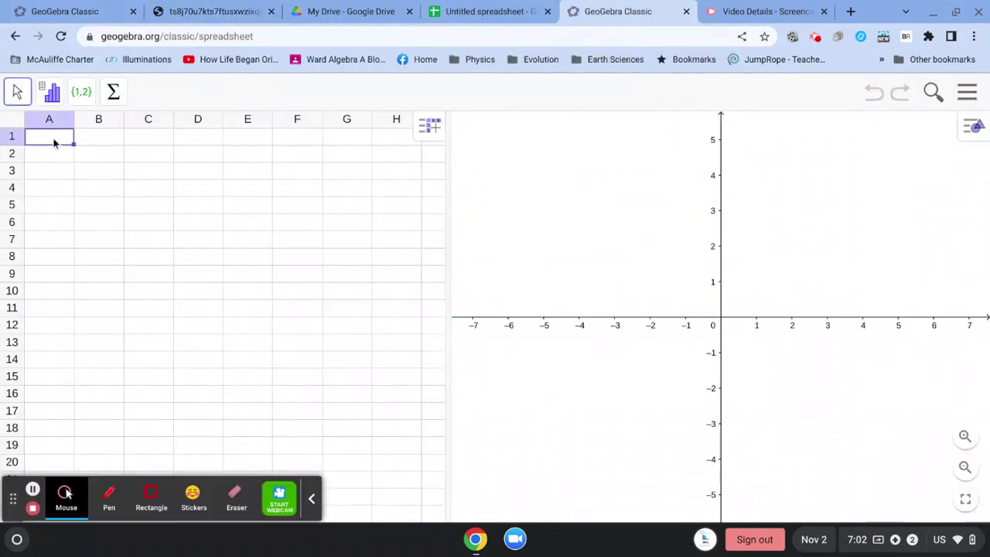
pyautogui.hotkey('ctrl', 'v')
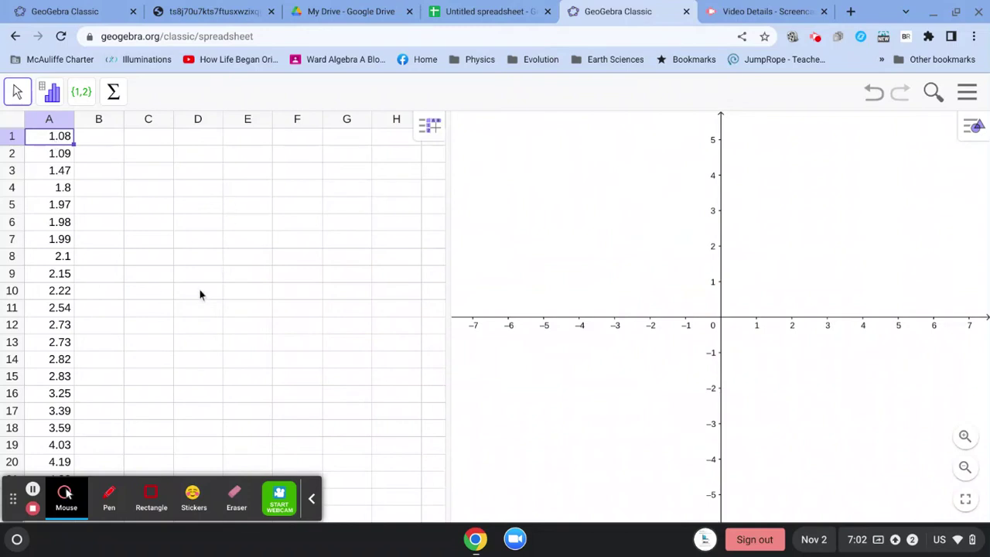
pyautogui.moveTo(54, 138); pyautogui.dragTo(67, 495)
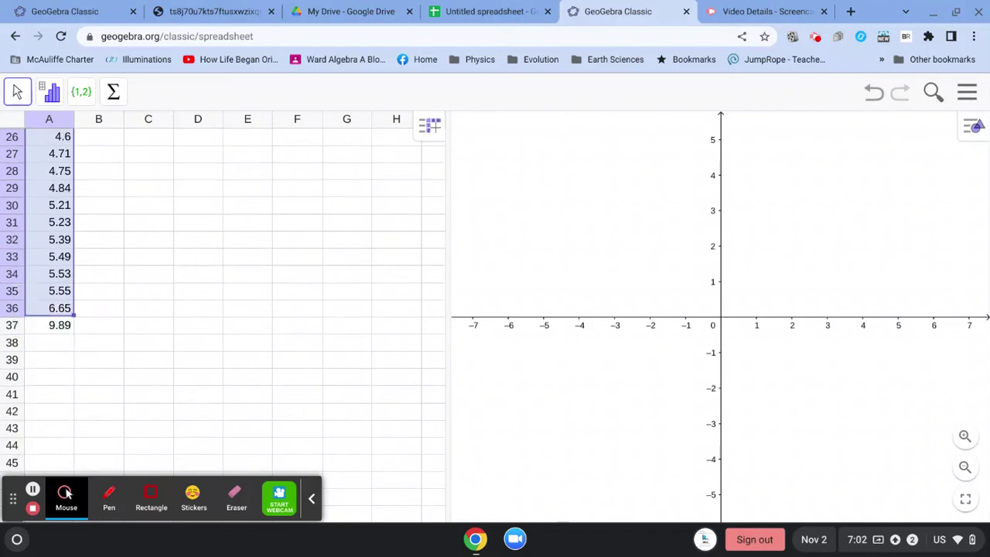
# Run One Variable Analysis with statistics on the 36 values and compare with the full 37-value results.
pyautogui.click(51, 91)
pyautogui.click(87, 133)
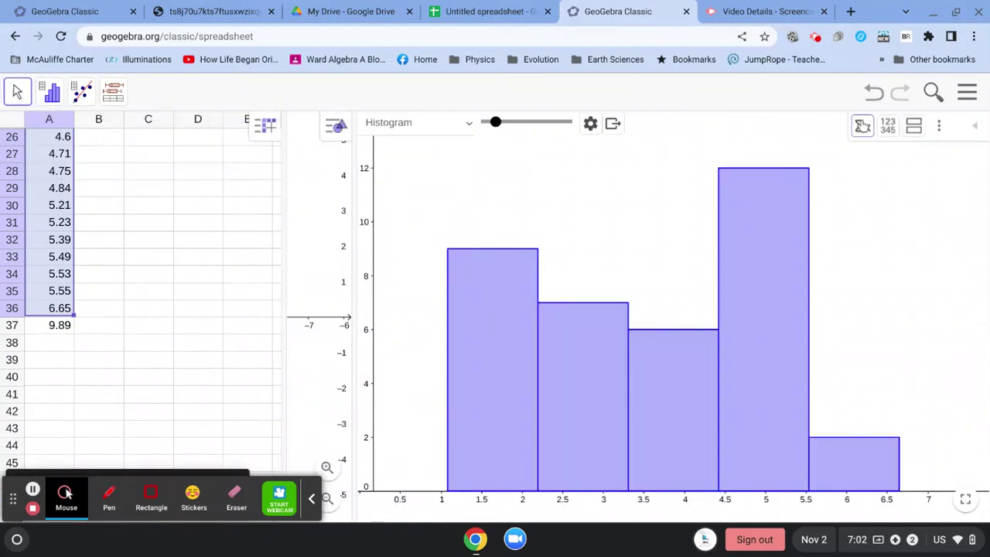
pyautogui.click(863, 126)
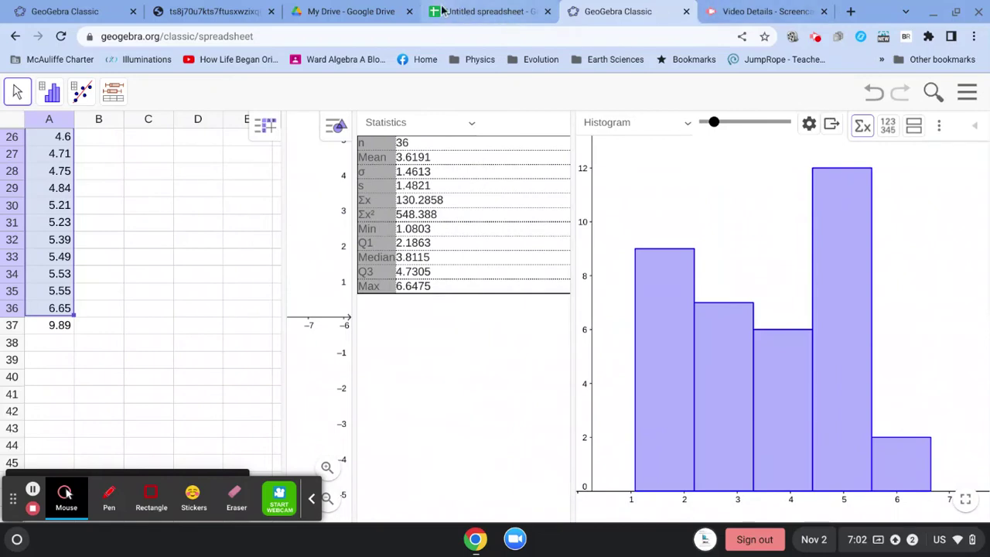
pyautogui.click(198, 11)
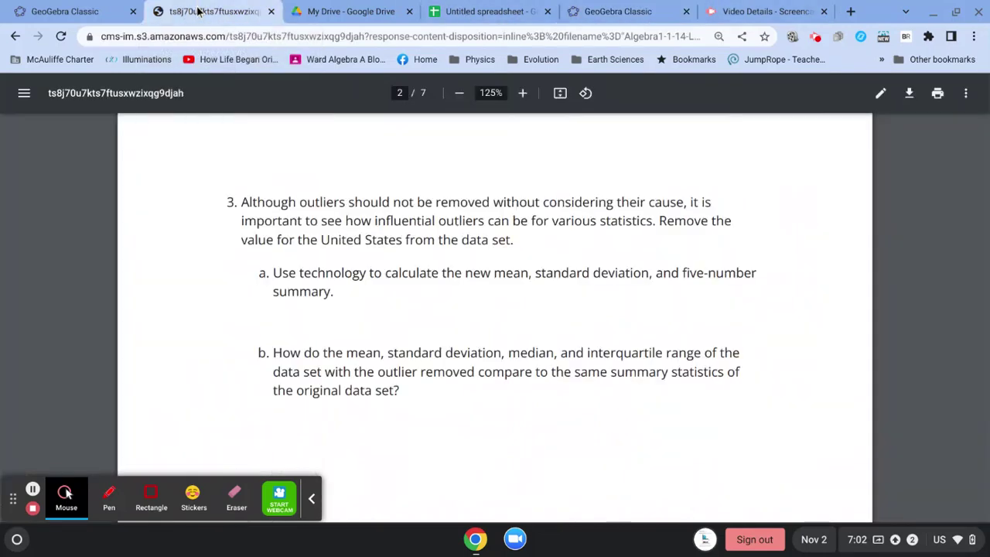
pyautogui.click(614, 12)
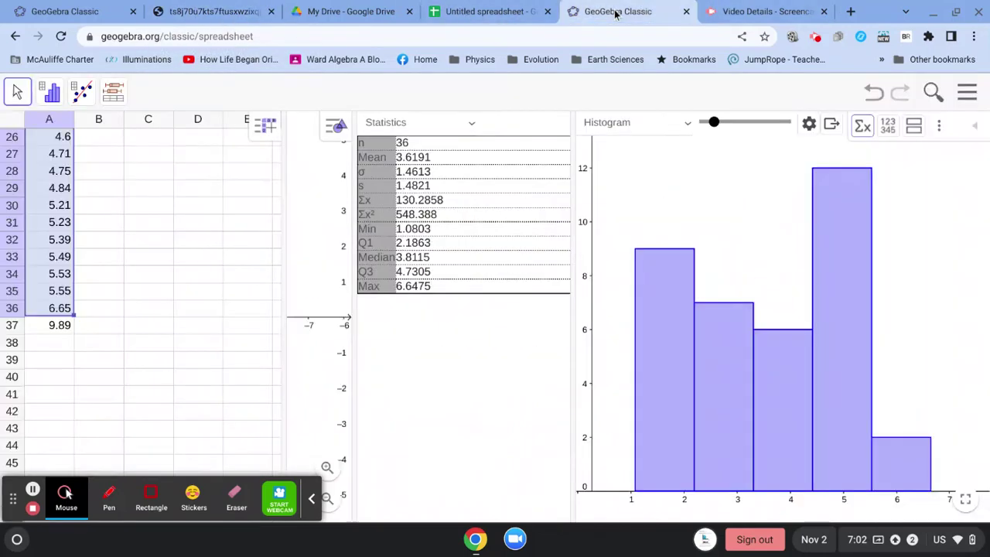
pyautogui.click(82, 13)
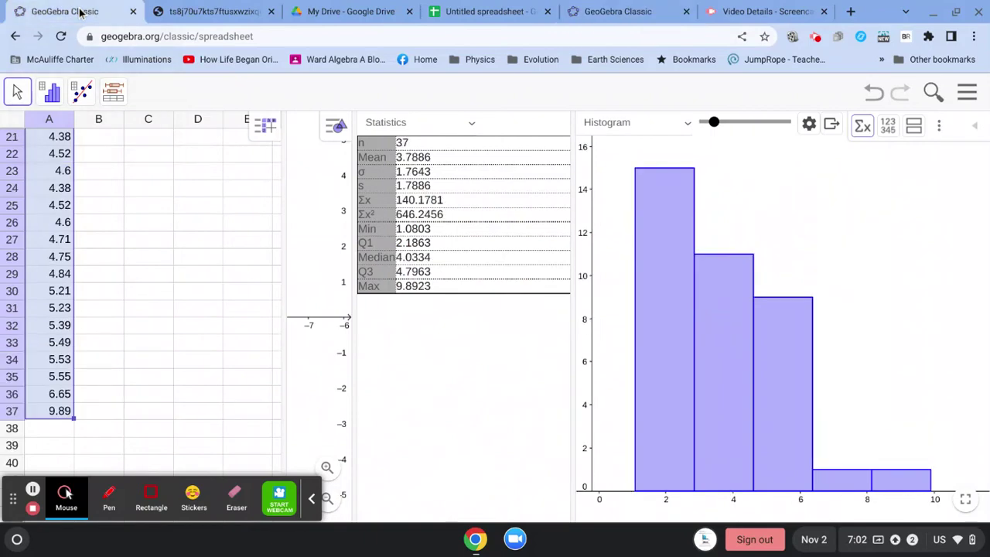
# Scroll the worksheet PDF to page 3's 14.3 Origins of Outliers college property-crime problem.
pyautogui.click(206, 11)
pyautogui.scroll(-5, 363, 332)
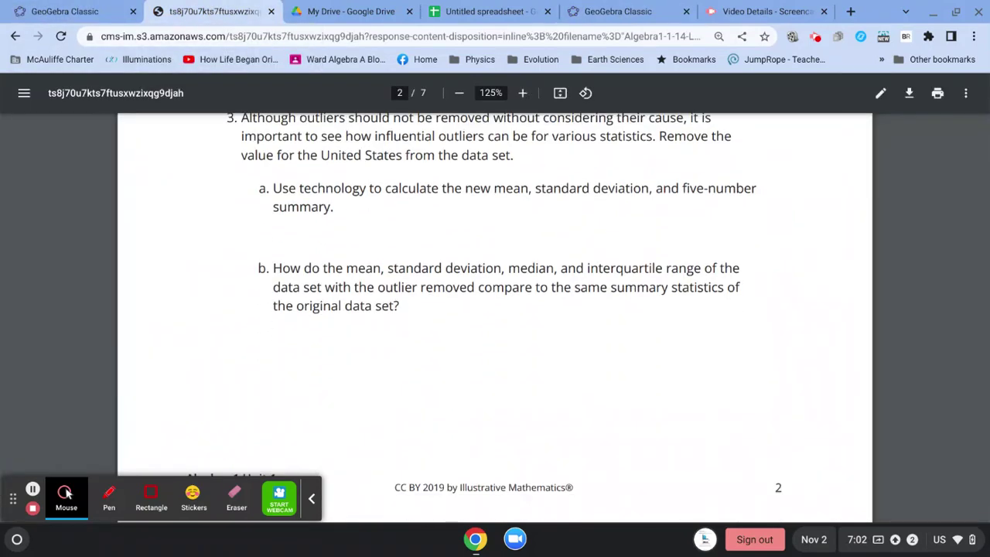
pyautogui.scroll(-2, 495, 317)
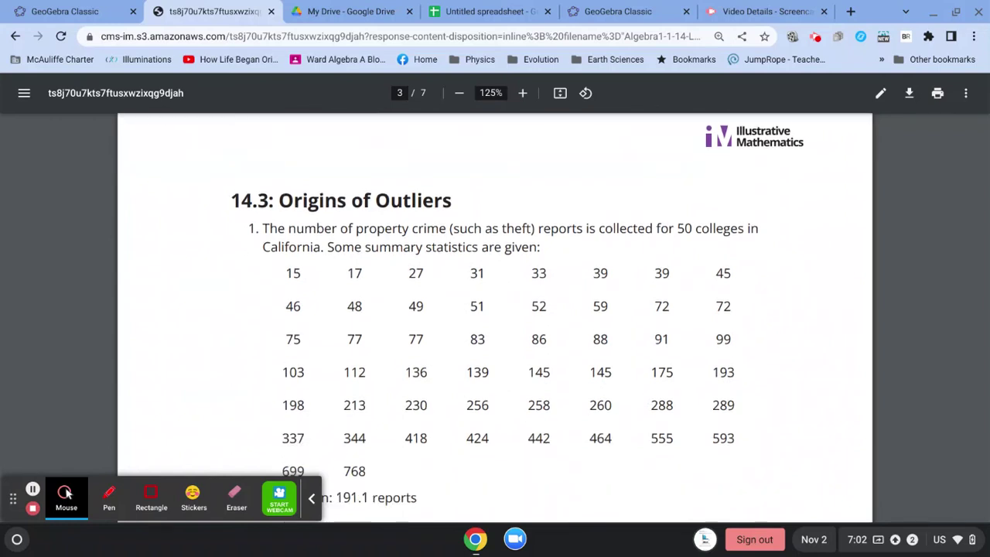
pyautogui.scroll(-1, 495, 317)
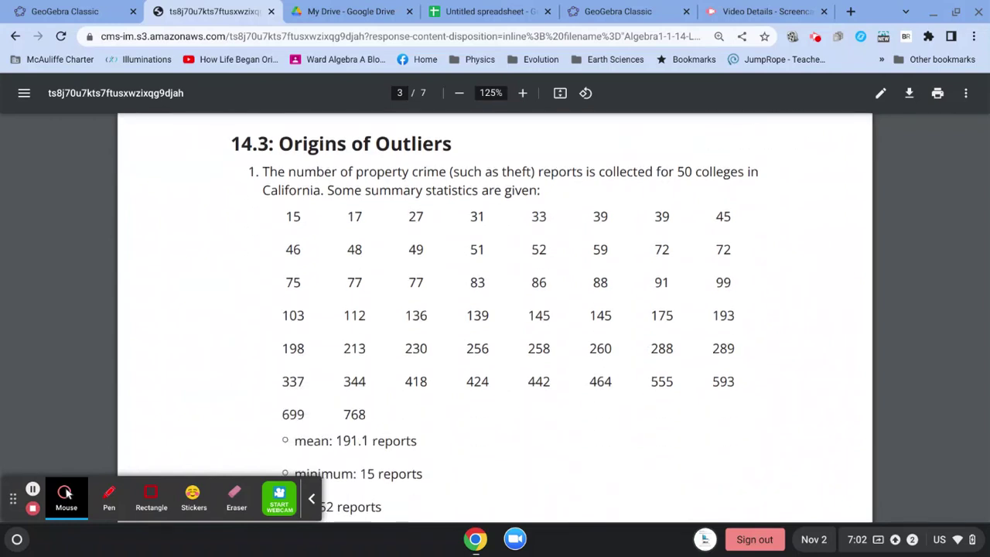
pyautogui.scroll(-1, 495, 317)
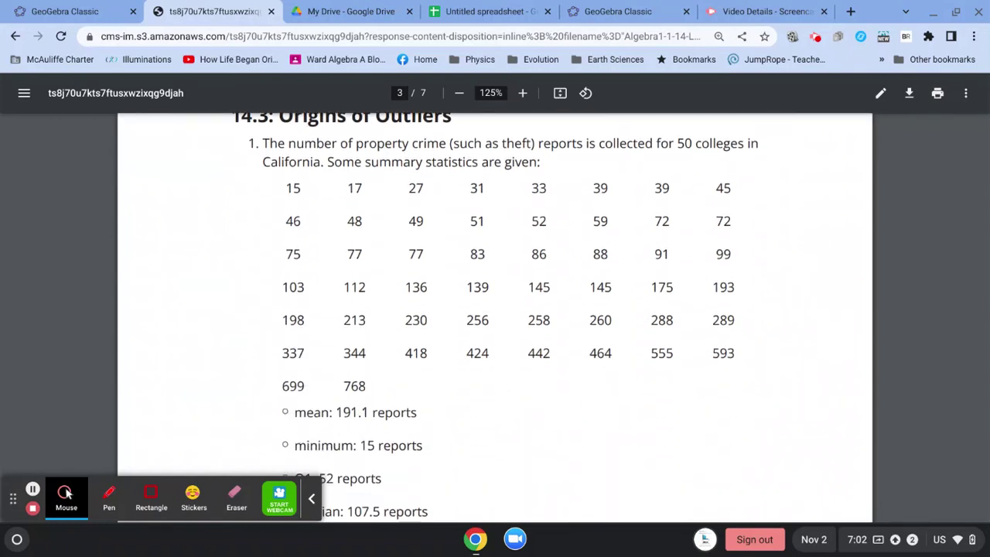
pyautogui.scroll(1, 495, 317)
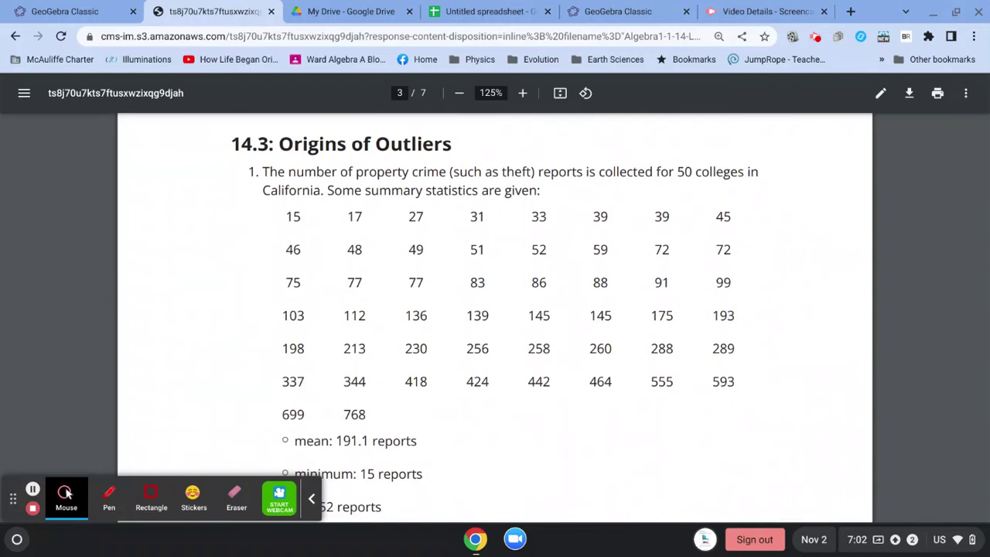
pyautogui.scroll(-6, 495, 317)
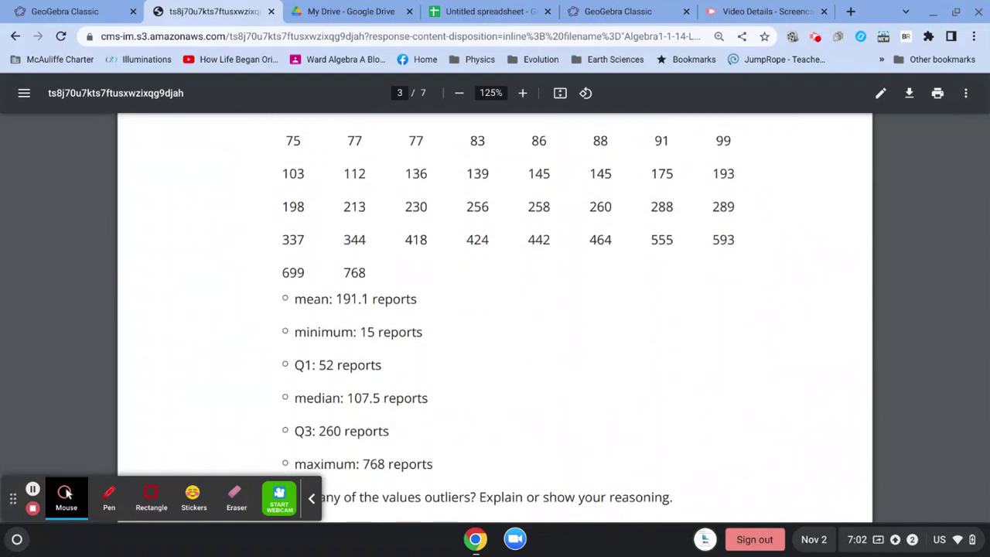
pyautogui.scroll(-1, 495, 317)
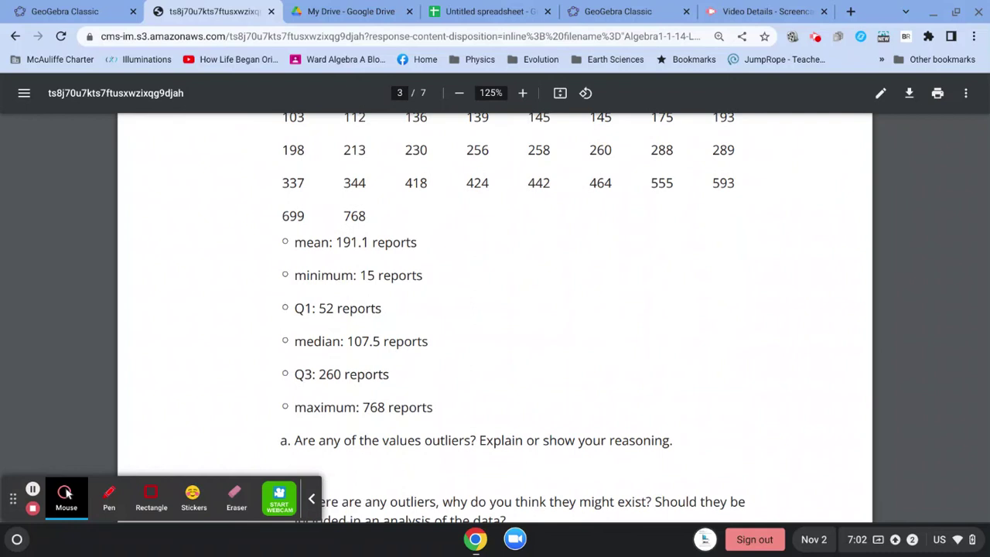
pyautogui.scroll(3, 363, 231)
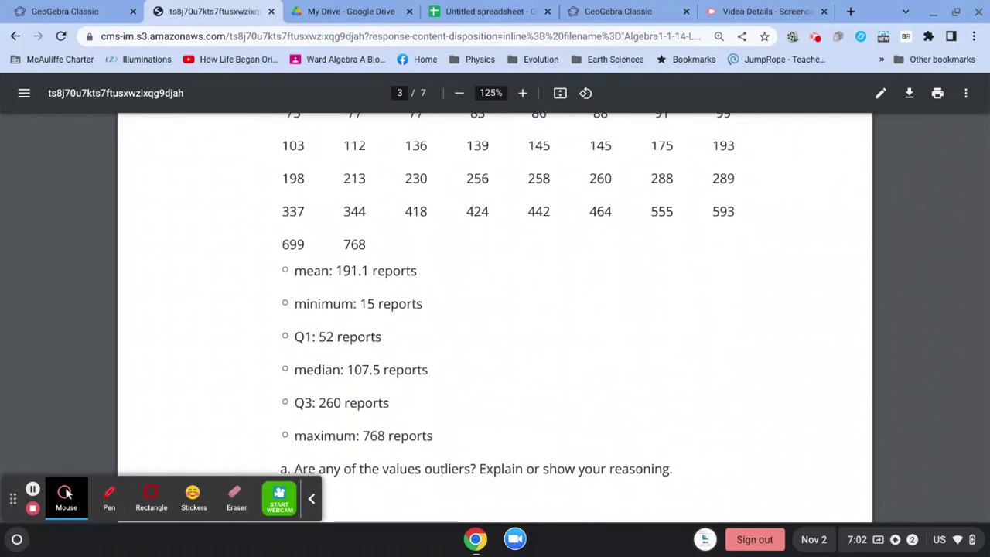
pyautogui.scroll(4, 327, 170)
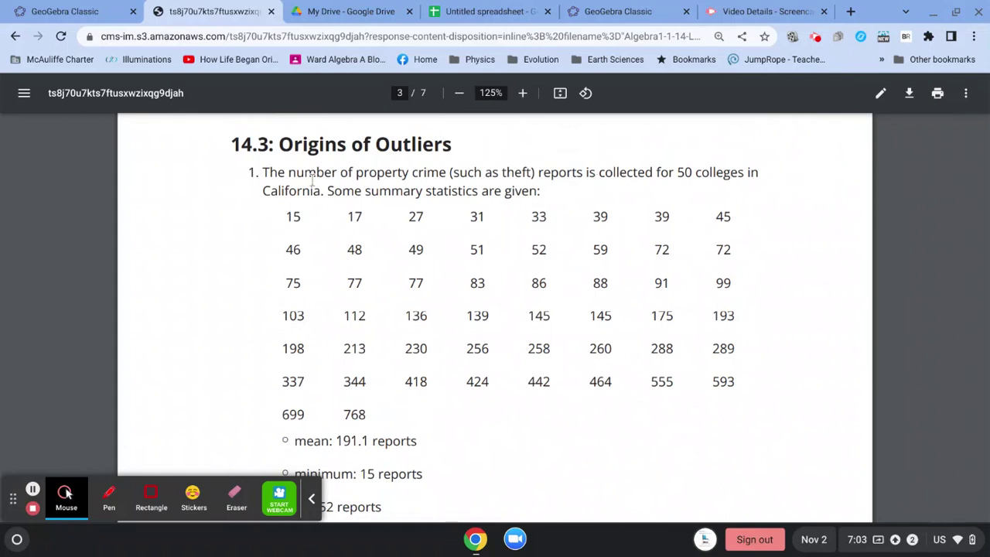
pyautogui.scroll(-5, 272, 232)
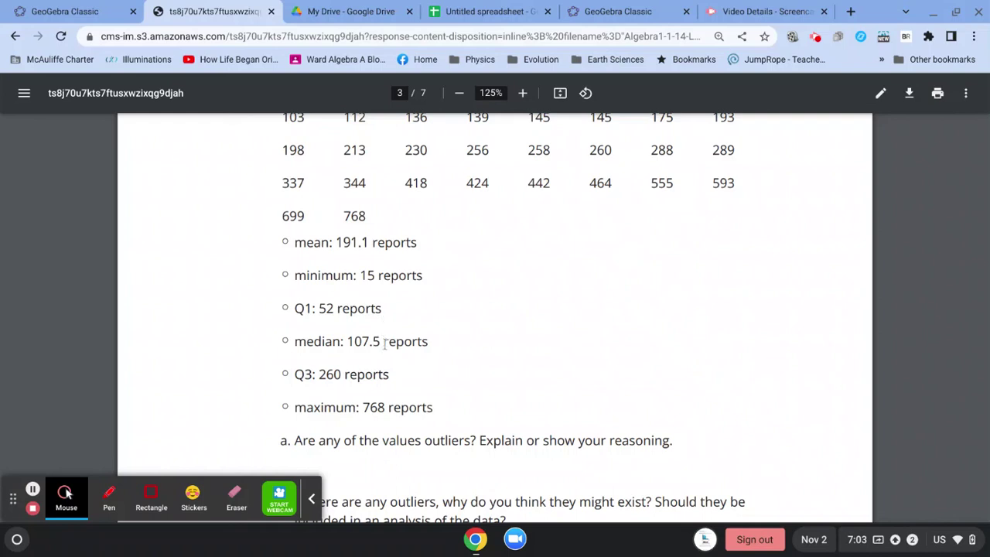
pyautogui.moveTo(288, 373); pyautogui.dragTo(311, 375)
pyautogui.click(344, 374)
pyautogui.moveTo(294, 308); pyautogui.dragTo(311, 308)
pyautogui.click(272, 358)
# Scroll to page 4 question 2 showing the number cube rolls and the siblings dot plot.
pyautogui.scroll(-4, 347, 402)
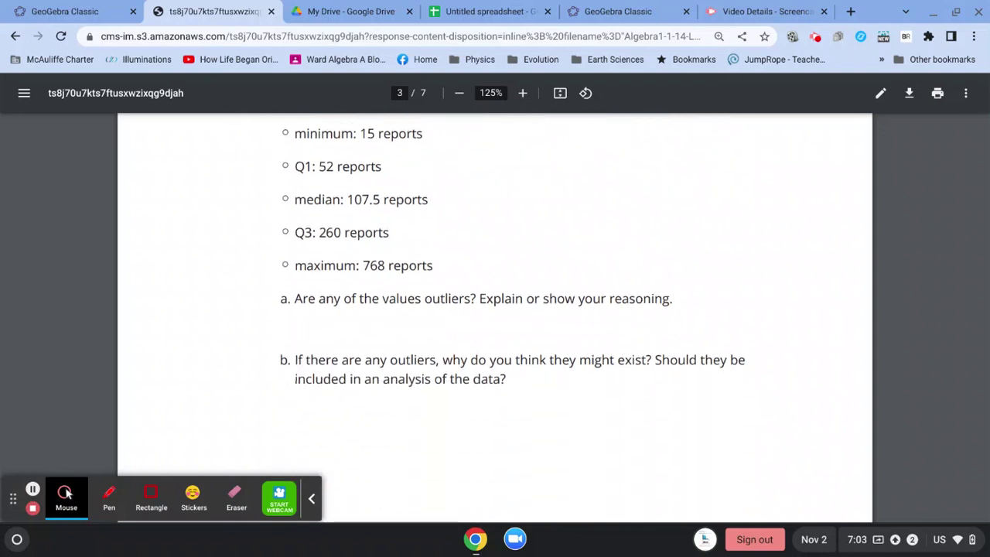
pyautogui.scroll(-2, 347, 402)
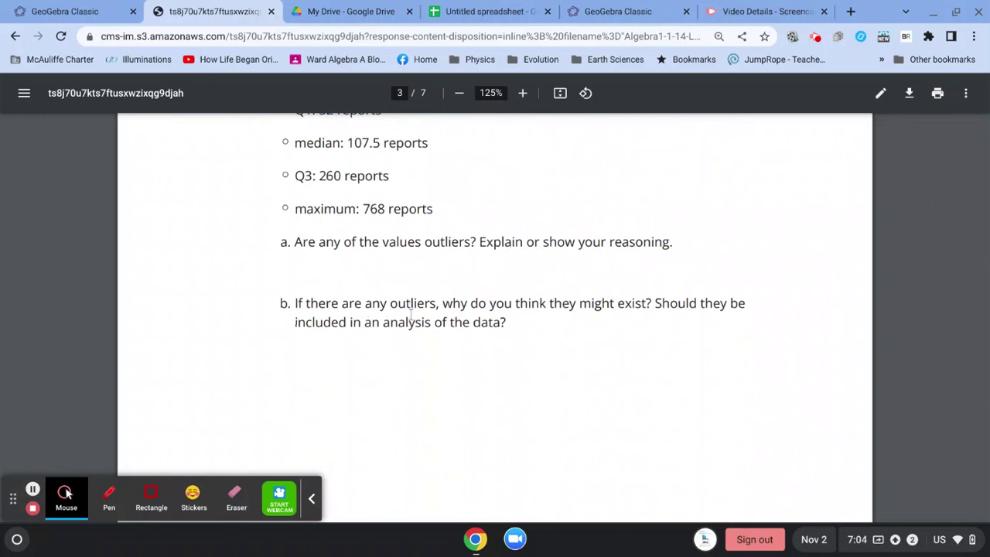
pyautogui.scroll(-4, 451, 318)
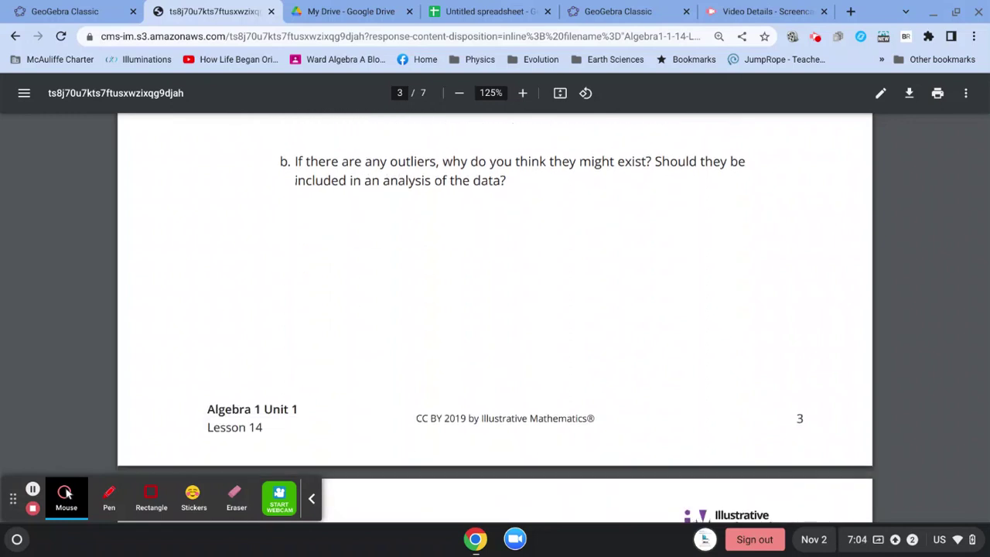
pyautogui.scroll(-8, 495, 317)
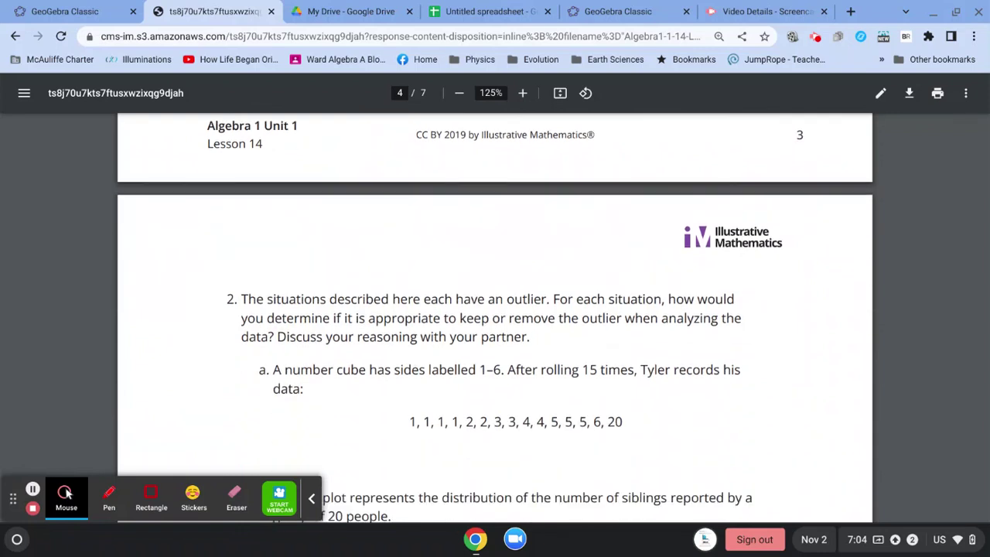
pyautogui.scroll(-4, 495, 317)
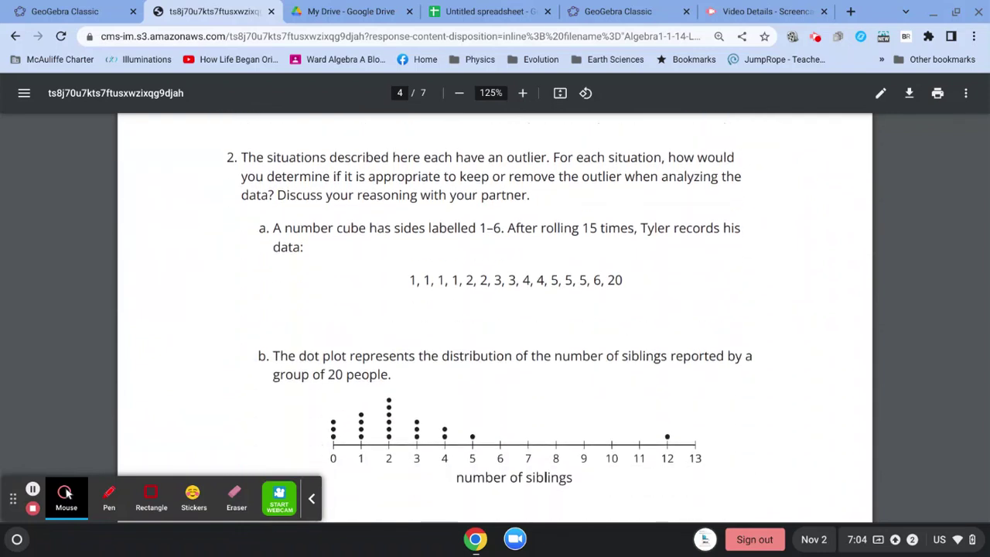